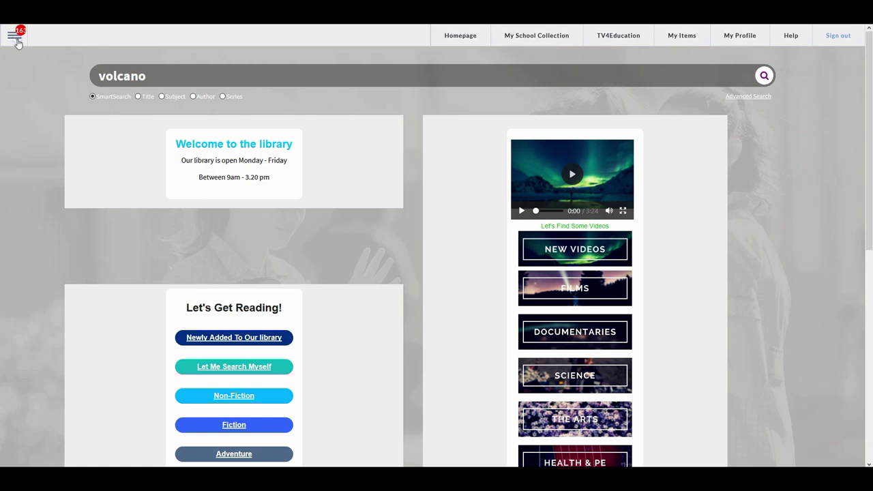
Step: Open the School's Collection search page from the Search entry of the navigation menu
click(17, 43)
mouse_move(35, 130)
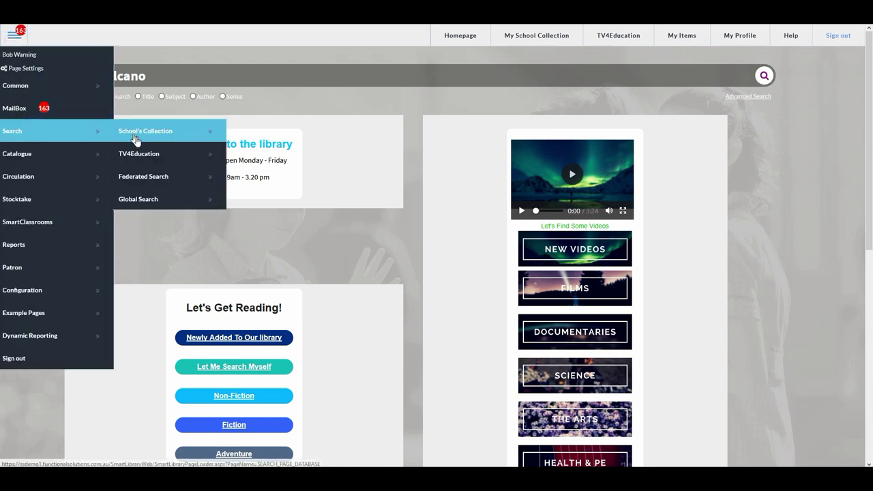
click(170, 140)
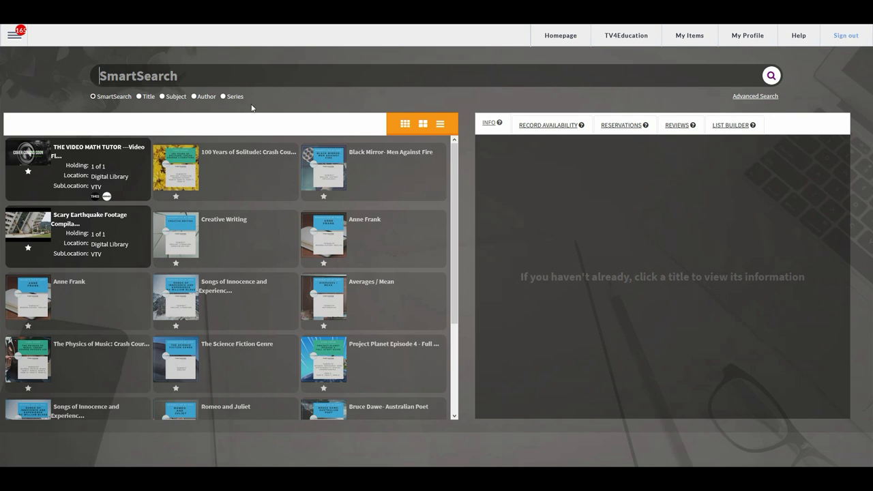
Step: Turn on Page Settings layout-editing mode for the search page and close the side menu
click(17, 38)
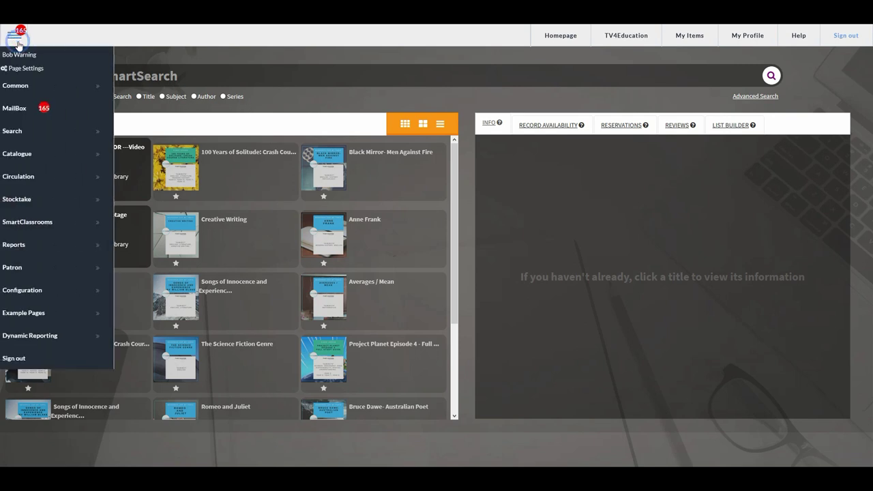
click(58, 70)
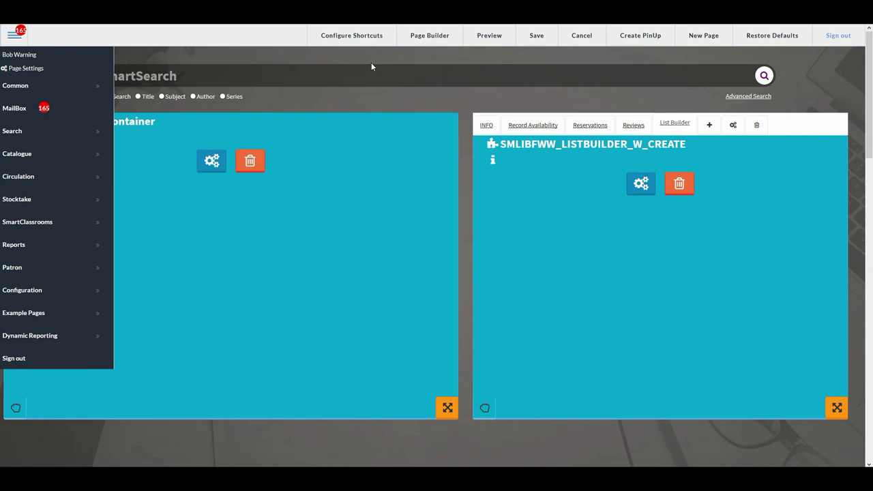
click(371, 66)
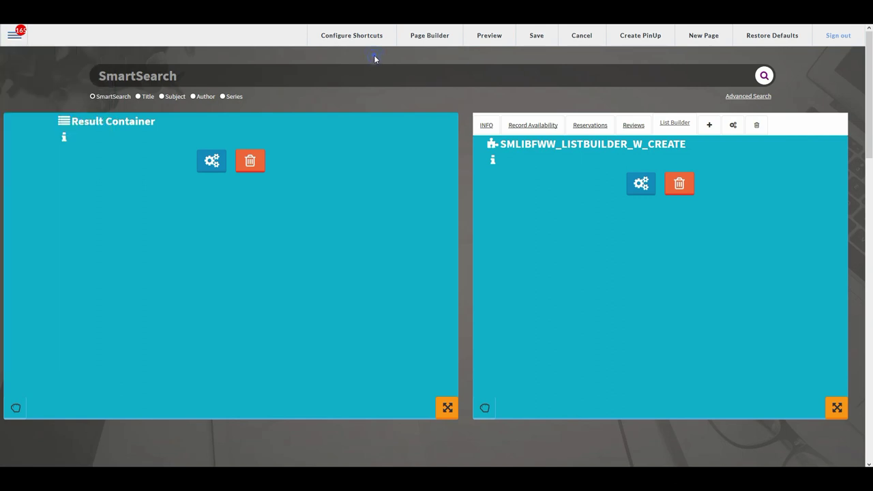
Step: Append the List Builder widget as a new tab in the information panel's Tab Container
click(709, 125)
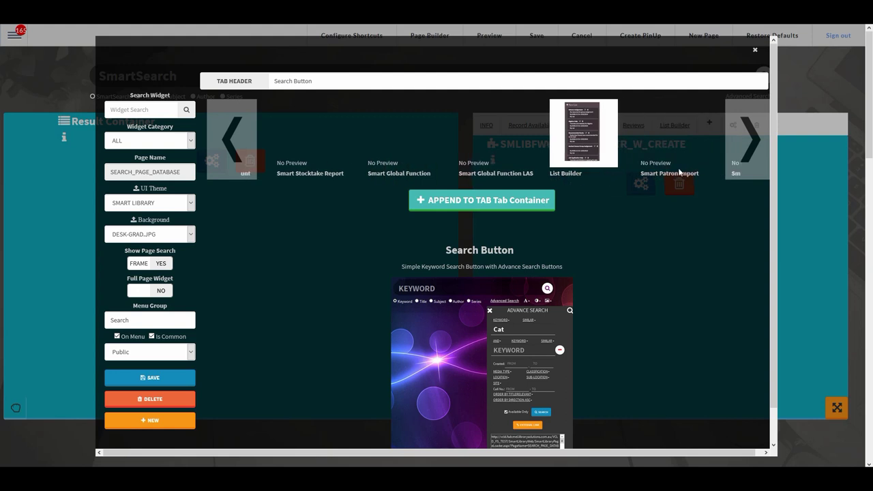
click(581, 138)
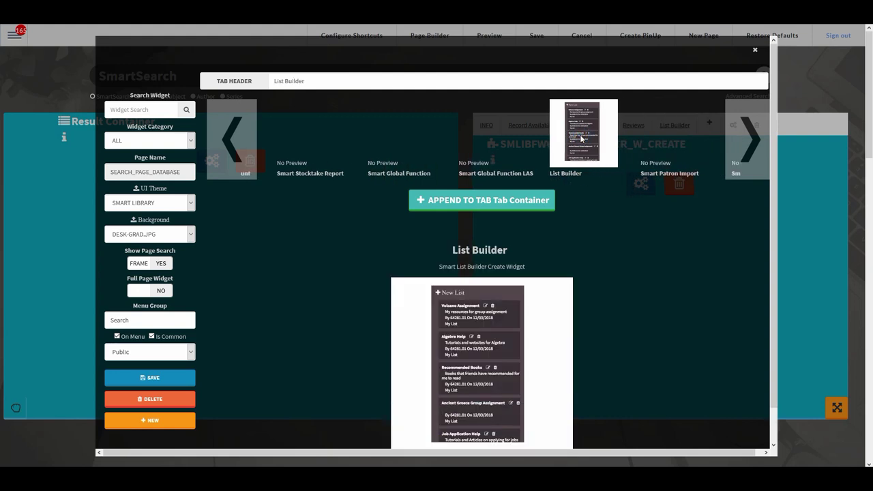
triple_click(344, 82)
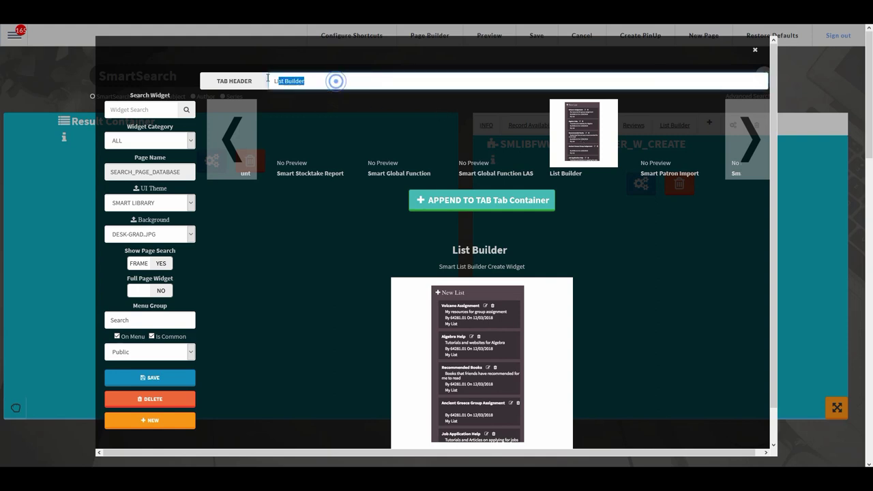
click(485, 205)
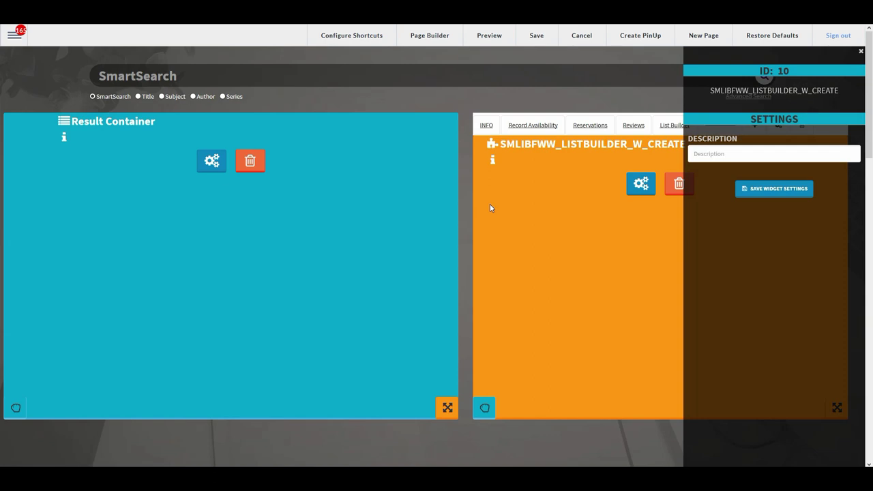
Step: Save the SMLIBFWW_LISTBUILDER_W_CREATE widget settings and close its settings panel
click(742, 154)
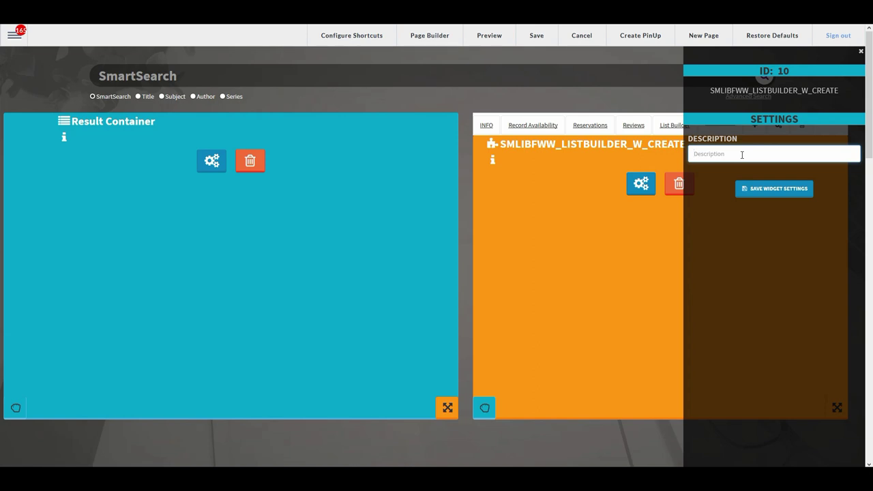
click(784, 192)
click(760, 192)
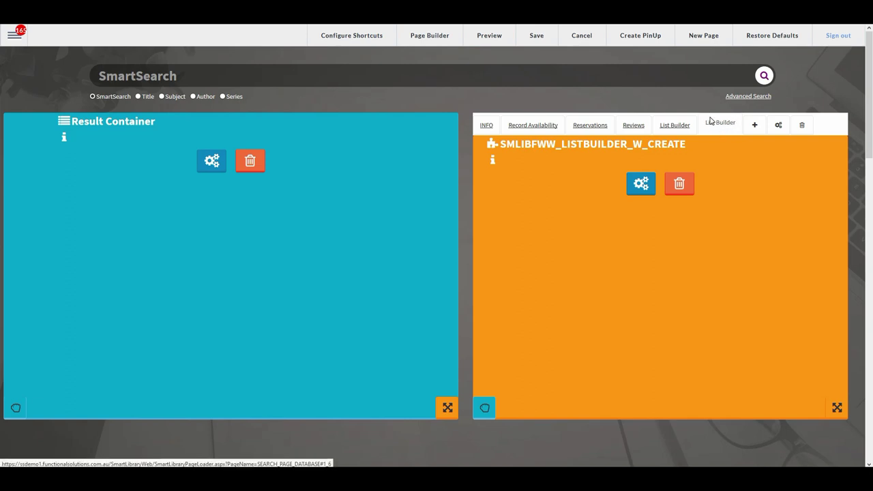
Step: Save the page configuration and confirm the refresh so the page reloads
click(536, 36)
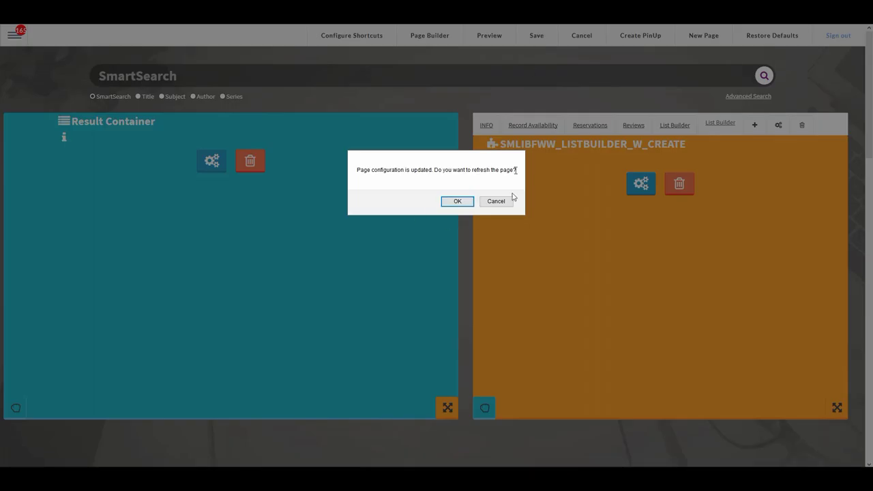
click(449, 202)
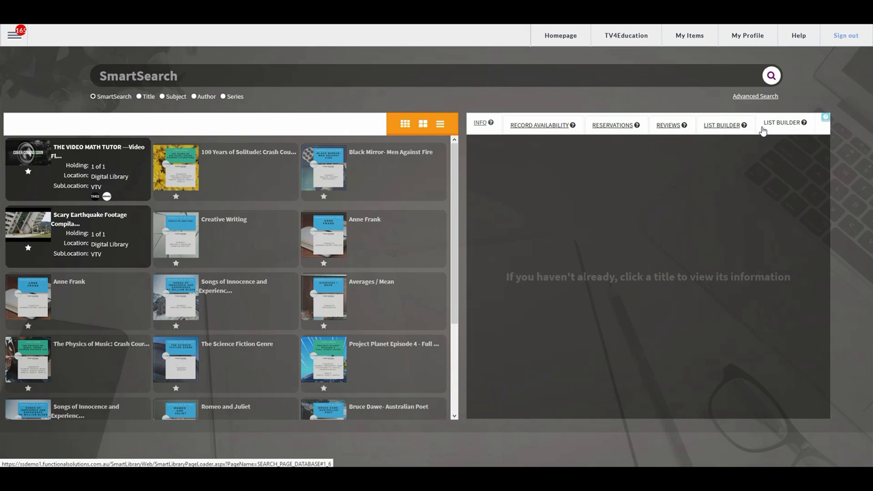
Step: Switch to the new LIST BUILDER tab, which shows the existing 'View Later' list
click(730, 126)
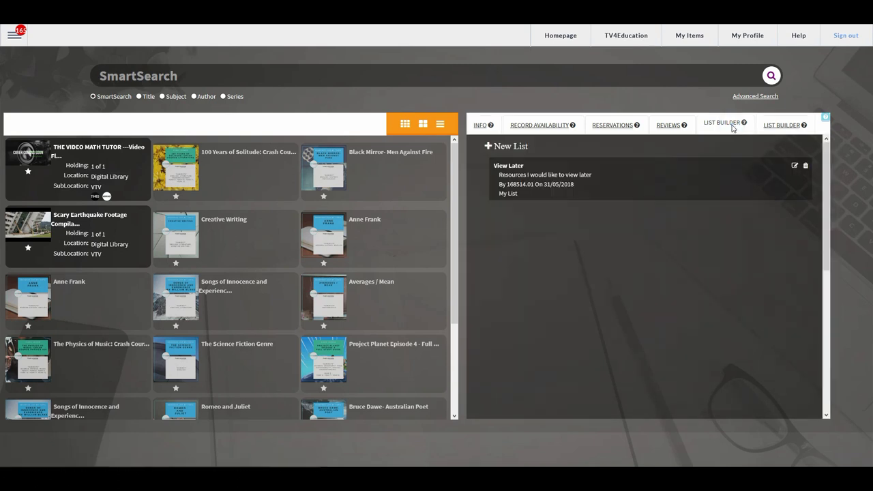
Step: Create a new list, entering the user's list name, and save it
click(489, 146)
click(510, 162)
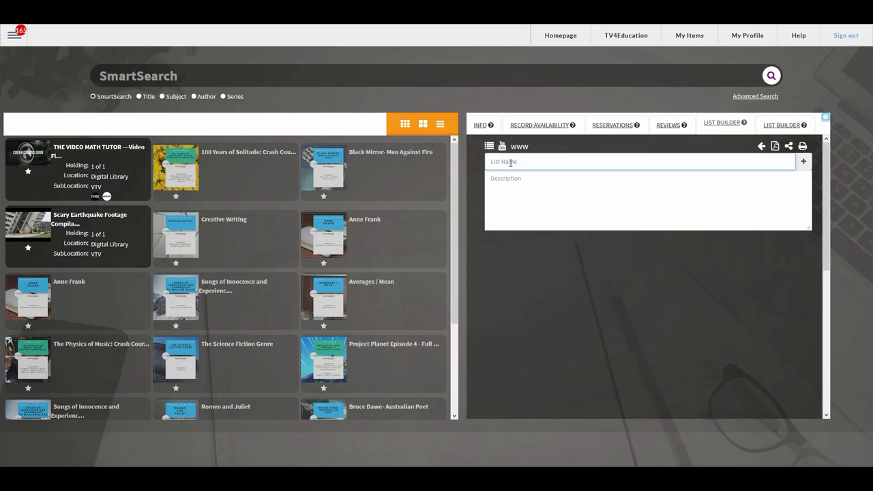
text(Donald's List)
click(566, 185)
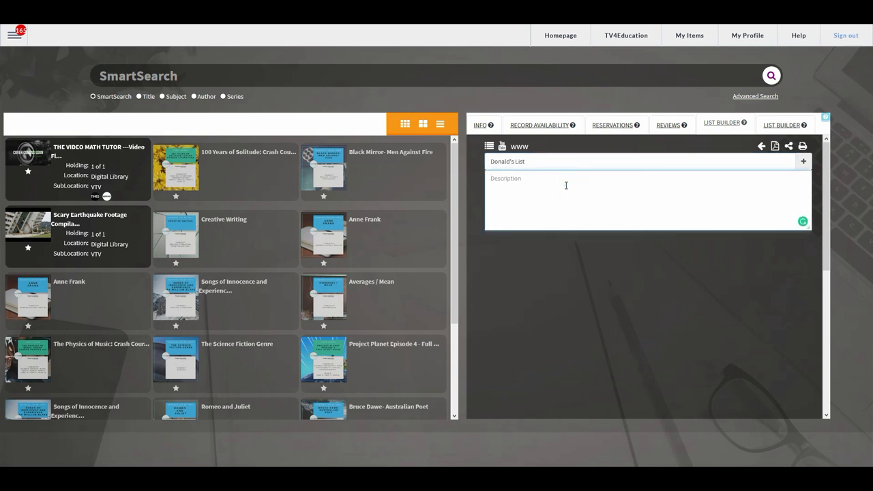
click(804, 163)
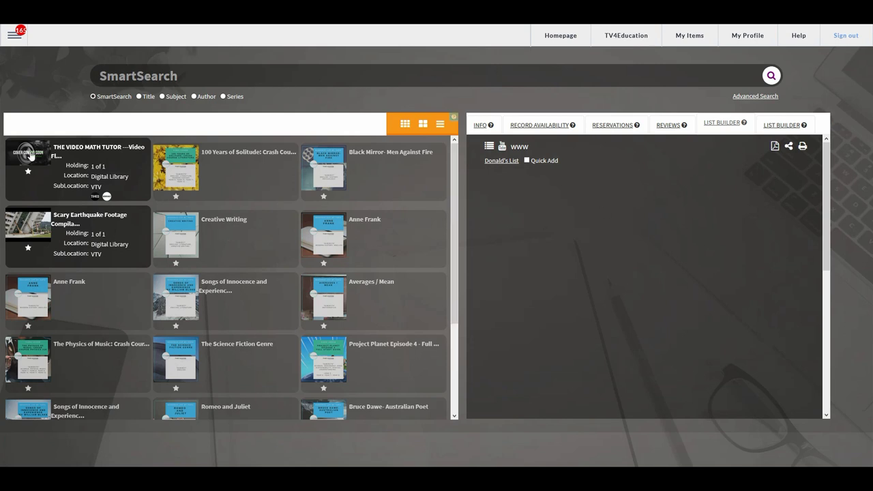
Step: Add the Video Math Tutor subtraction video and 100 Years of Solitude to the list
drag(30, 155, 524, 205)
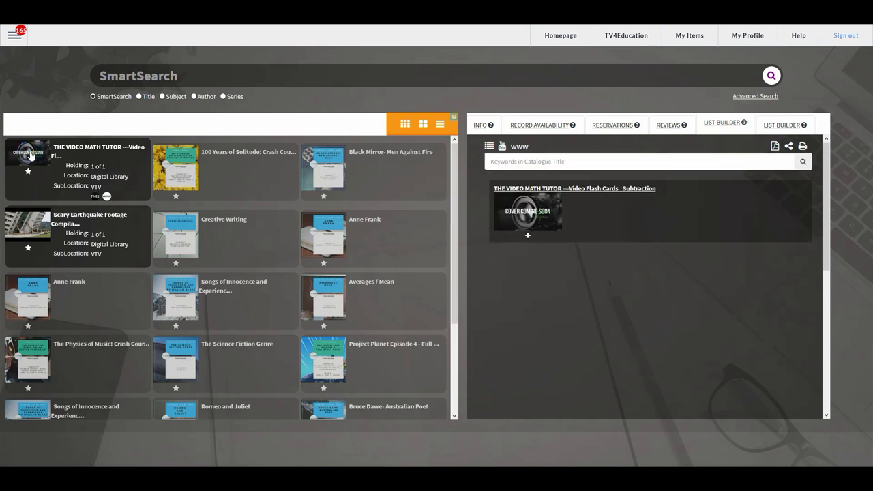
click(527, 234)
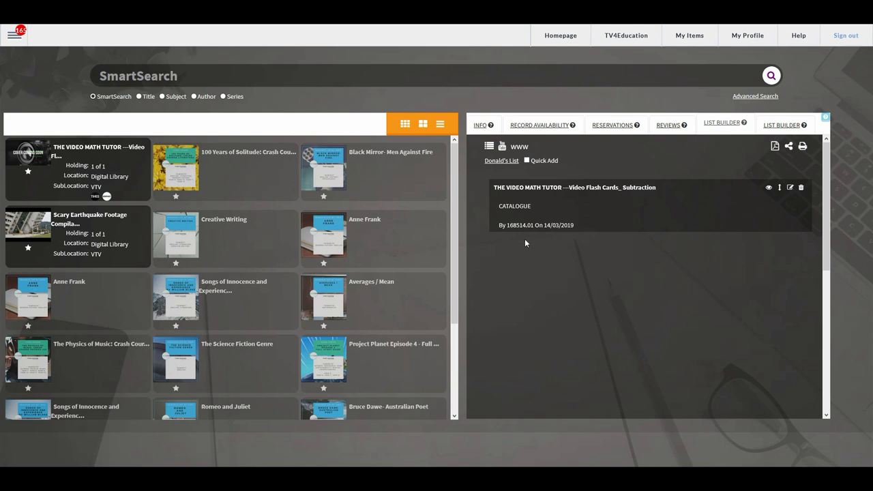
click(255, 169)
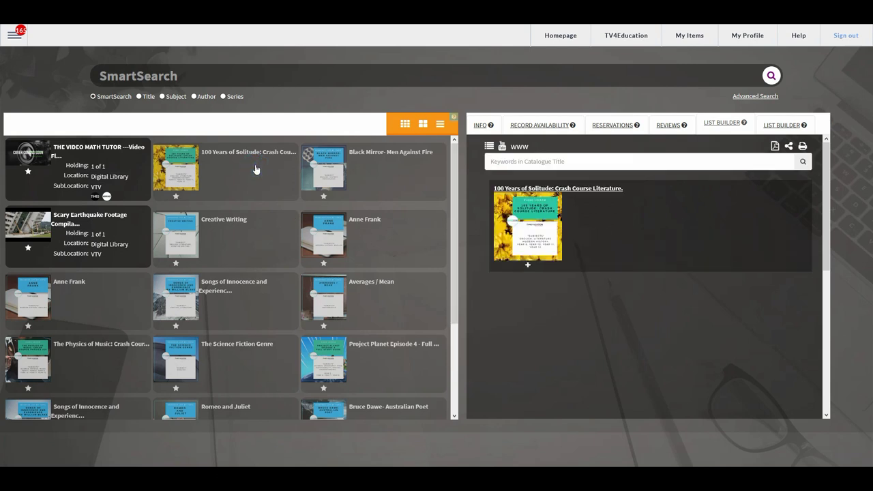
click(525, 266)
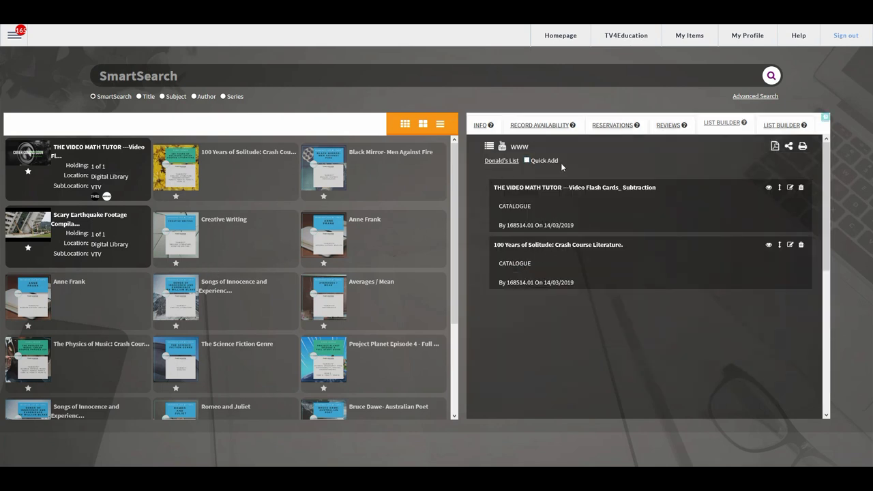
Step: Turn on Quick Add and quick-add Romeo and Juliet plus another title
click(527, 160)
scroll(240, 354, down, 3)
click(200, 325)
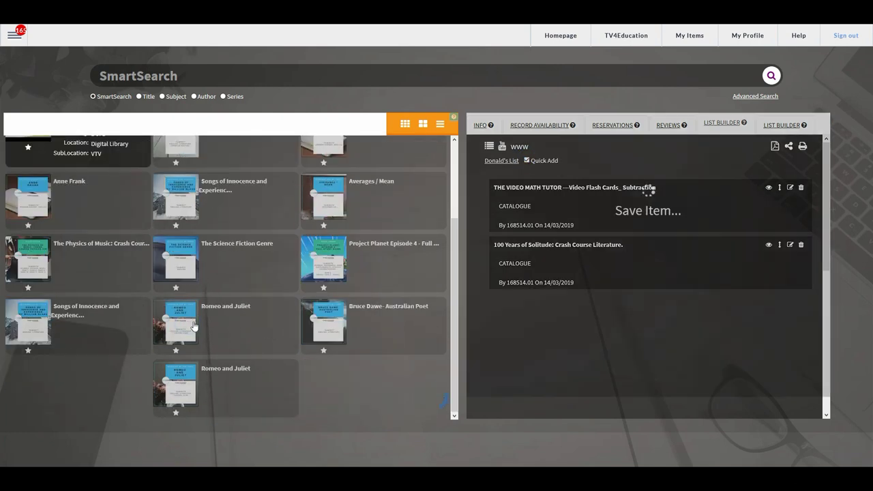
click(337, 350)
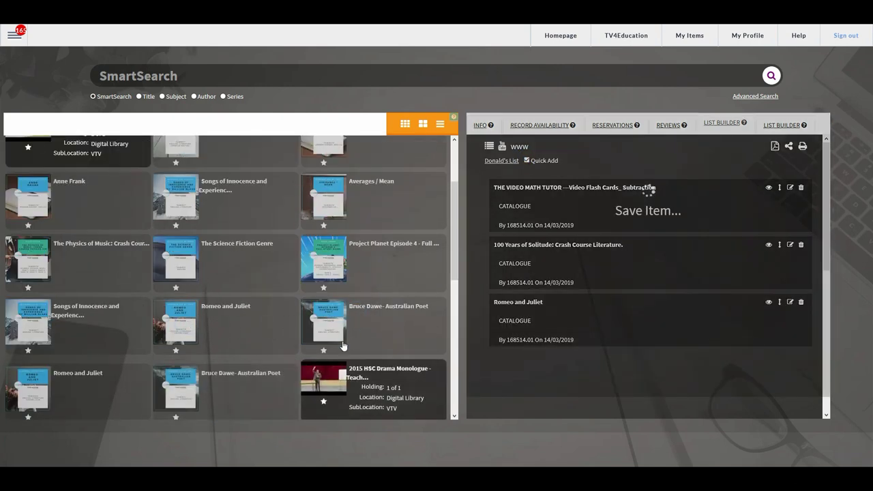
Step: Quick-add Songs of Innocence and Experience, then switch Quick Add off
scroll(336, 350, down, 3)
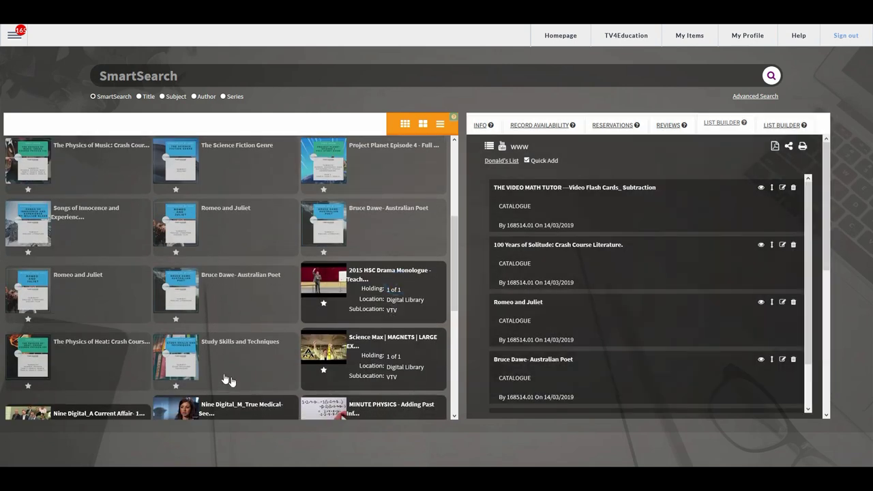
scroll(219, 373, down, 5)
click(221, 352)
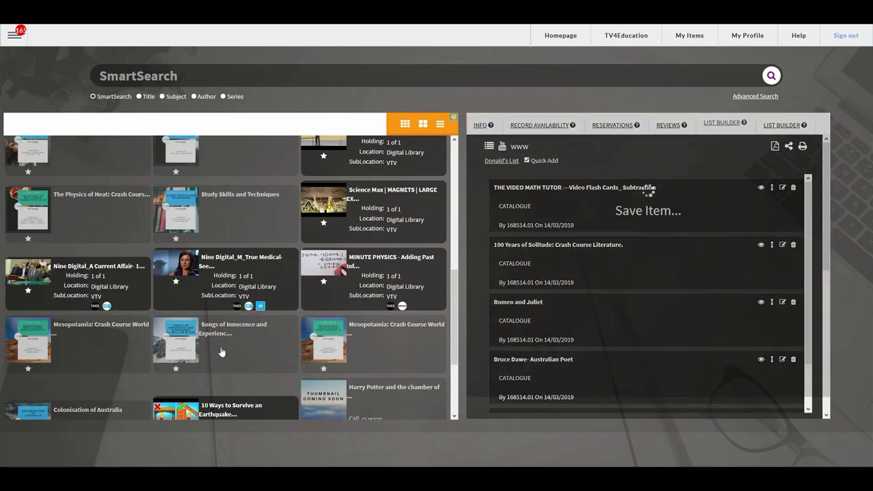
scroll(243, 364, down, 3)
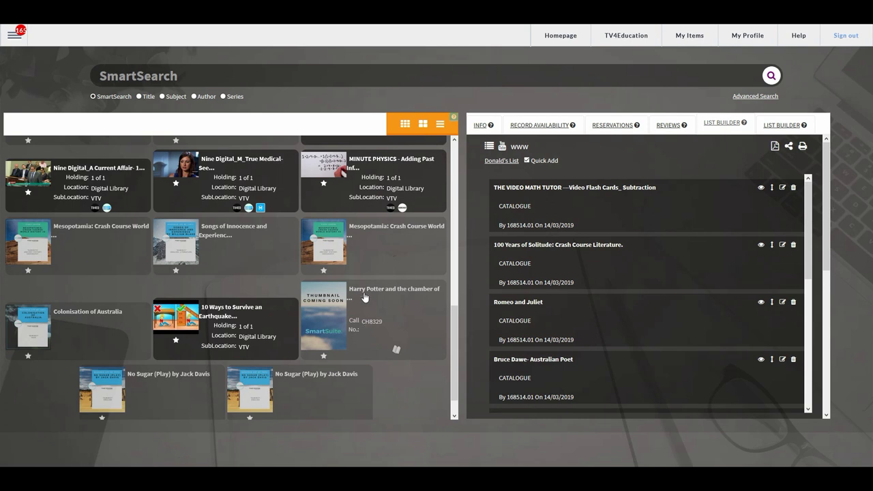
click(526, 161)
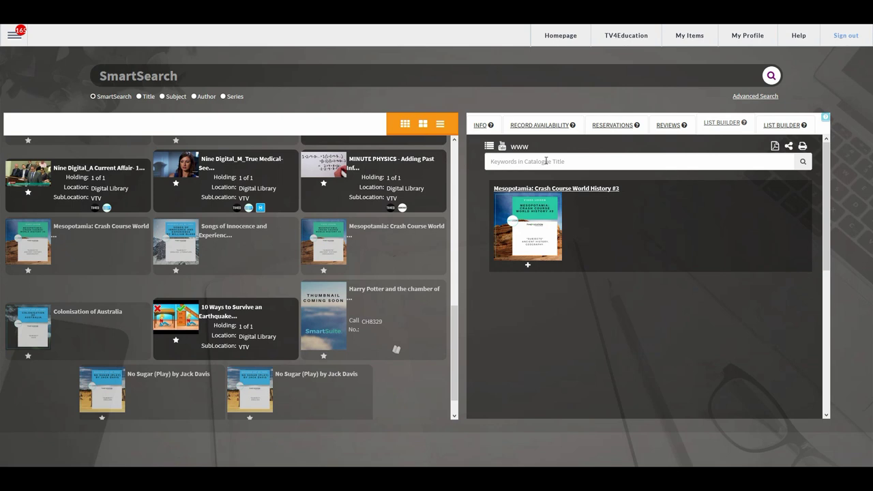
Step: Search the catalogue for 'volcano' and add the Volcano title to the list
click(622, 165)
text(volcane)
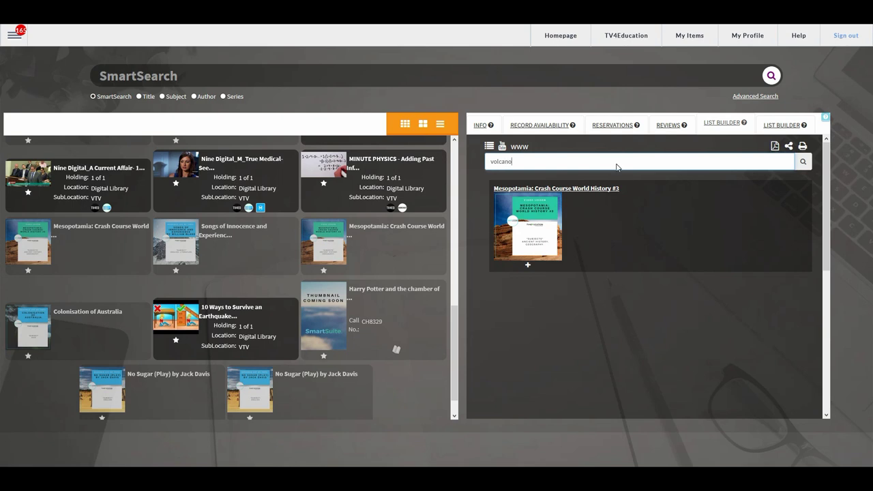
key(BackSpace)
text(o)
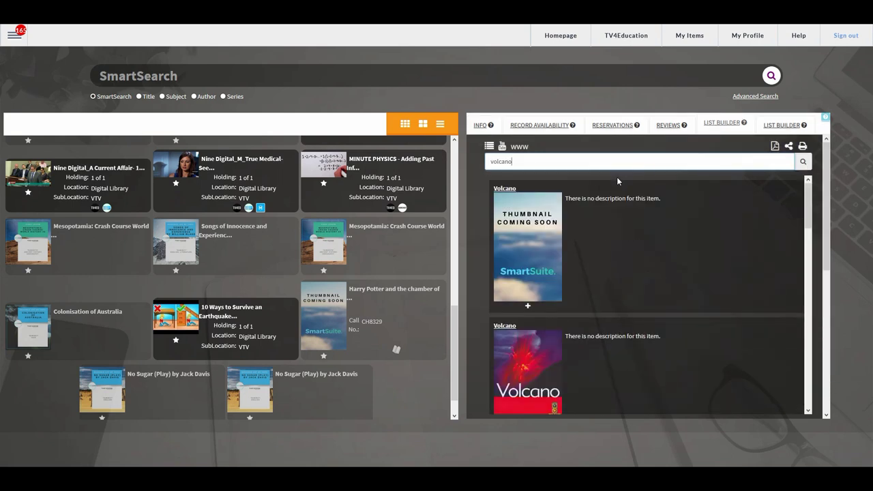
scroll(617, 213, down, 2)
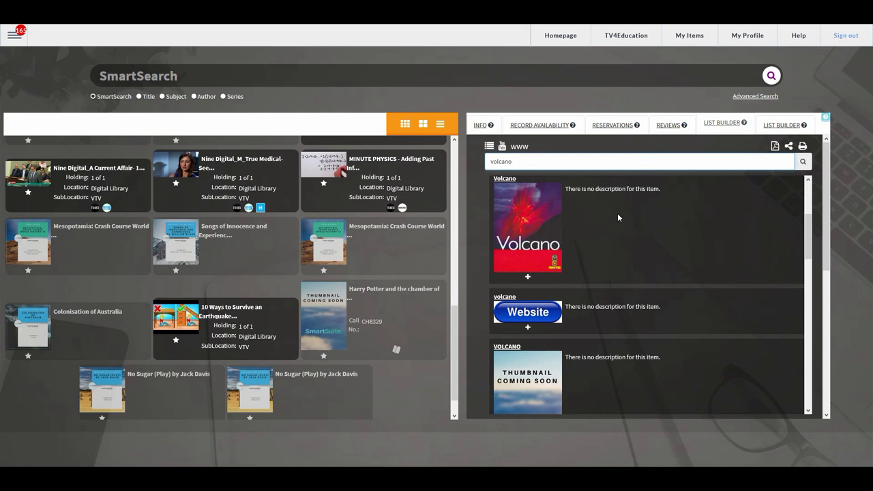
click(527, 277)
Step: Search YouTube for 'cars'
scroll(582, 291, down, 2)
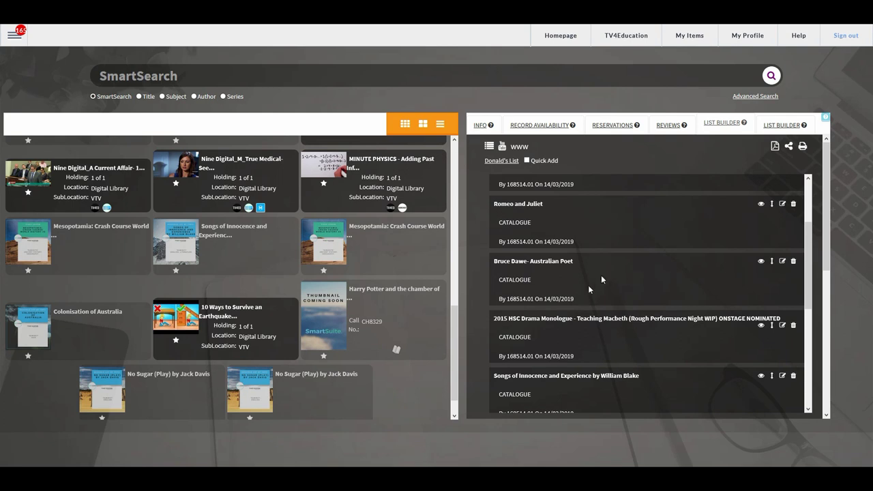
scroll(605, 274, down, 4)
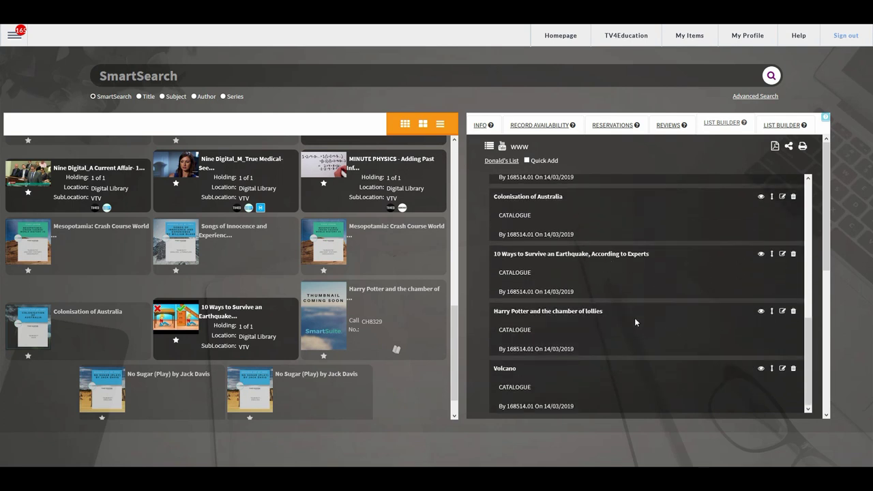
scroll(634, 318, up, 10)
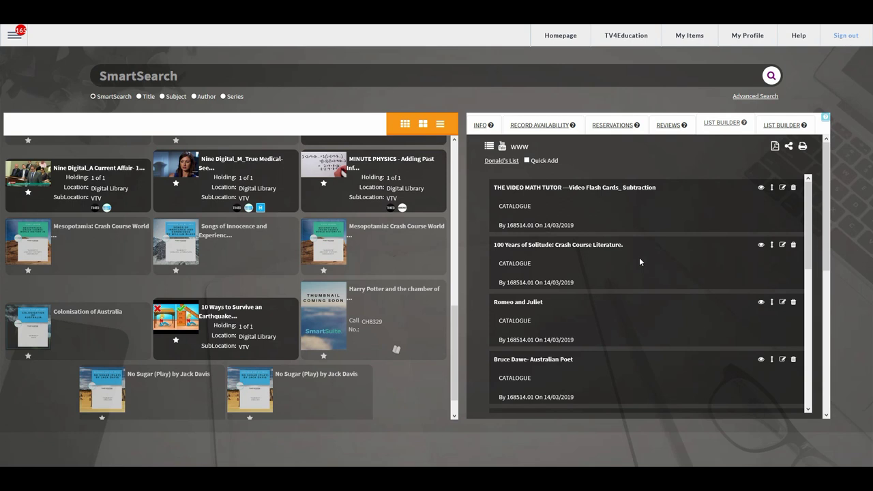
click(502, 148)
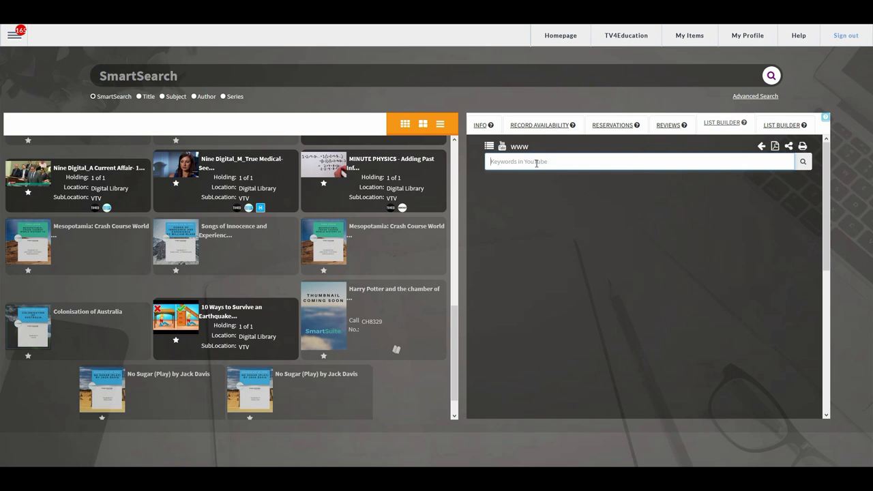
text(cars)
key(Return)
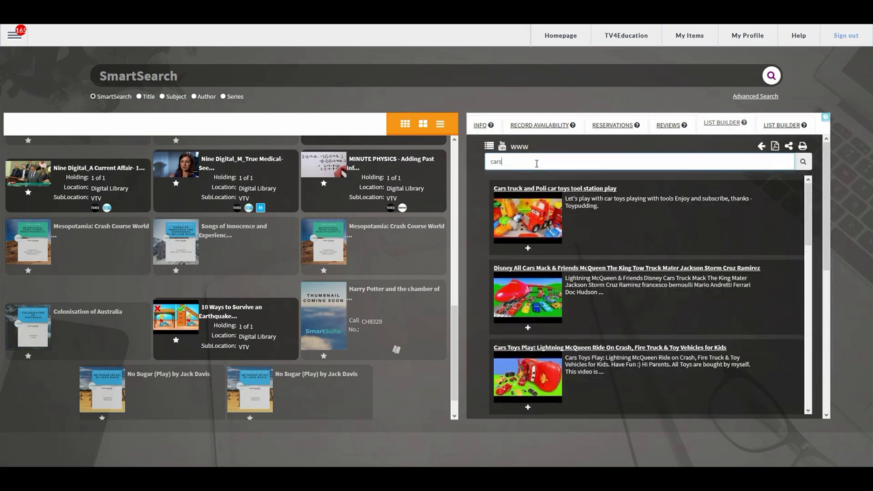
Step: Add the 'Cars Leaving a Car Show FAST - March 2019' video from the results to the list
scroll(609, 319, down, 2)
scroll(609, 318, down, 2)
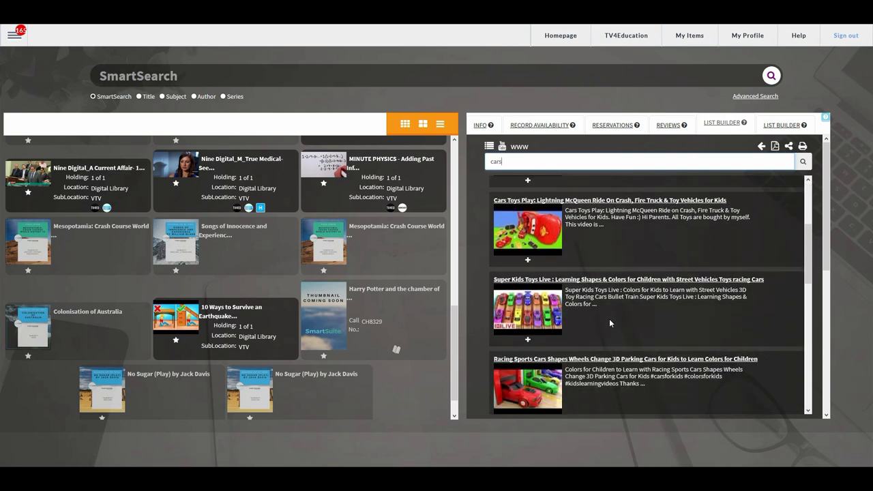
scroll(607, 325, down, 5)
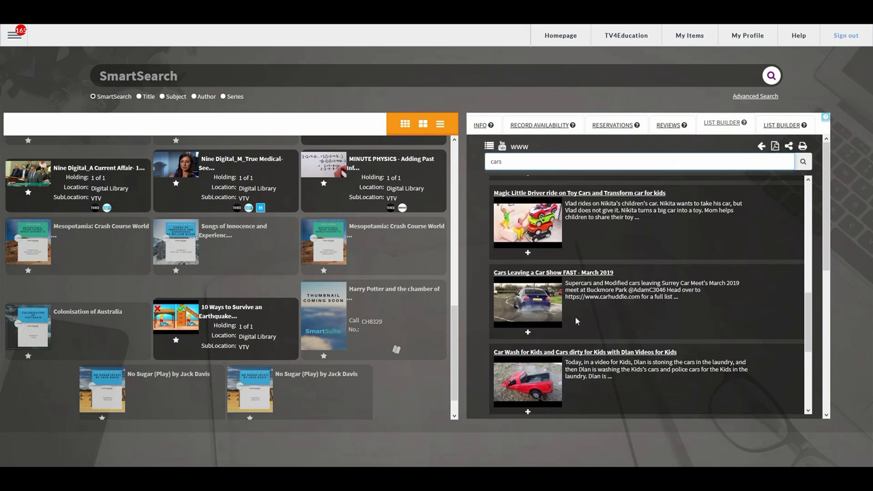
click(528, 332)
scroll(572, 303, down, 4)
scroll(572, 307, down, 2)
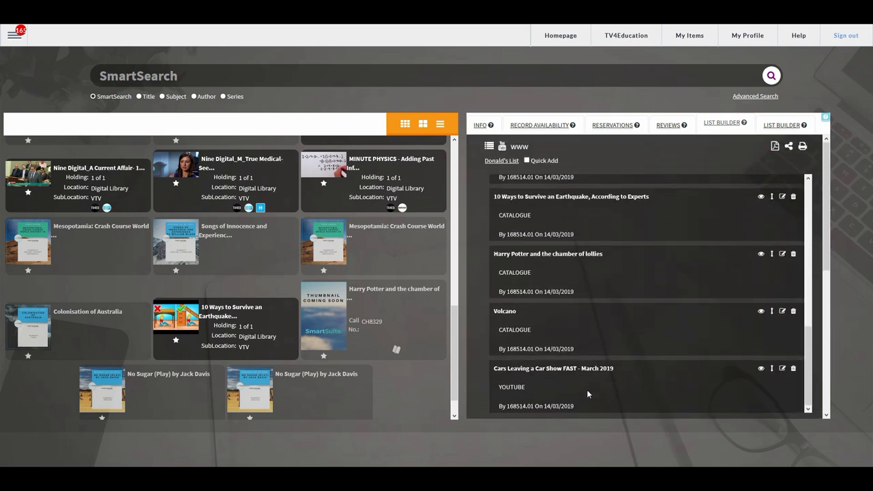
scroll(549, 221, up, 3)
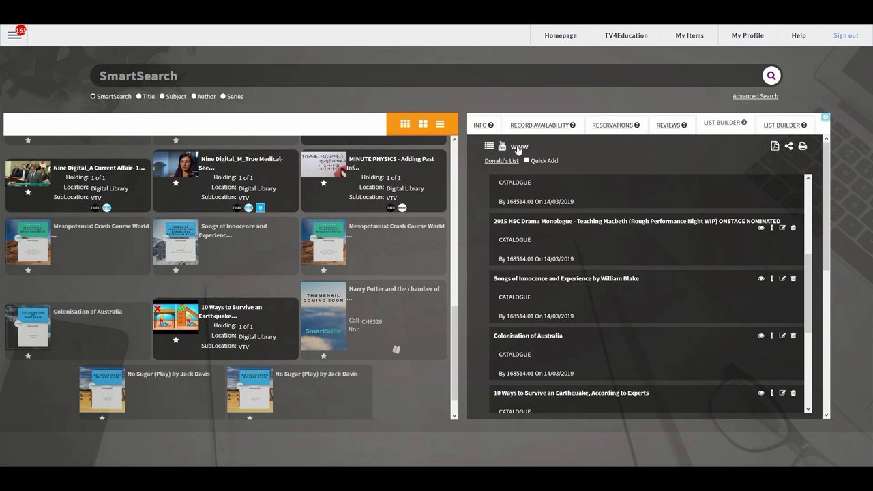
click(519, 148)
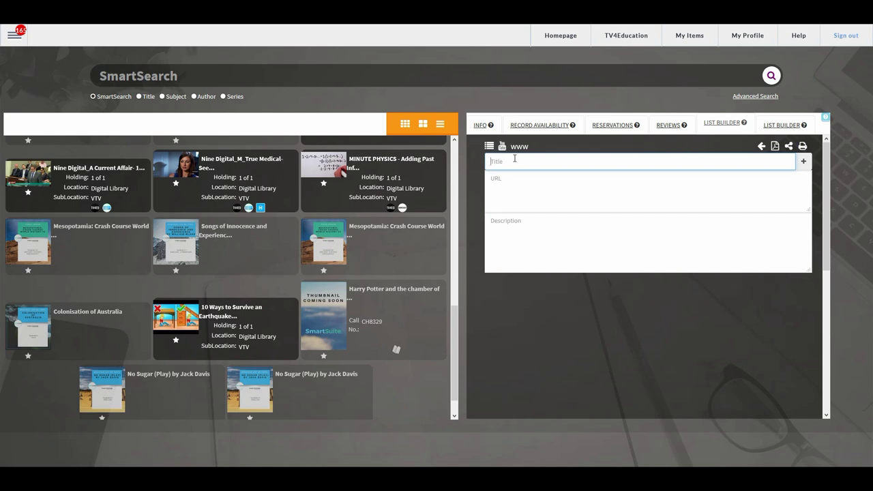
text(Google)
key(Tab)
text(www.)
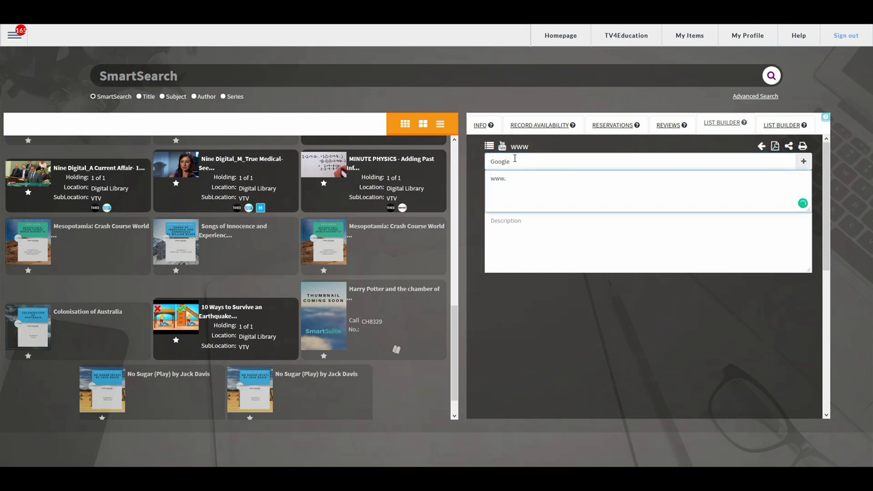
text(google.com)
click(570, 230)
text(This is)
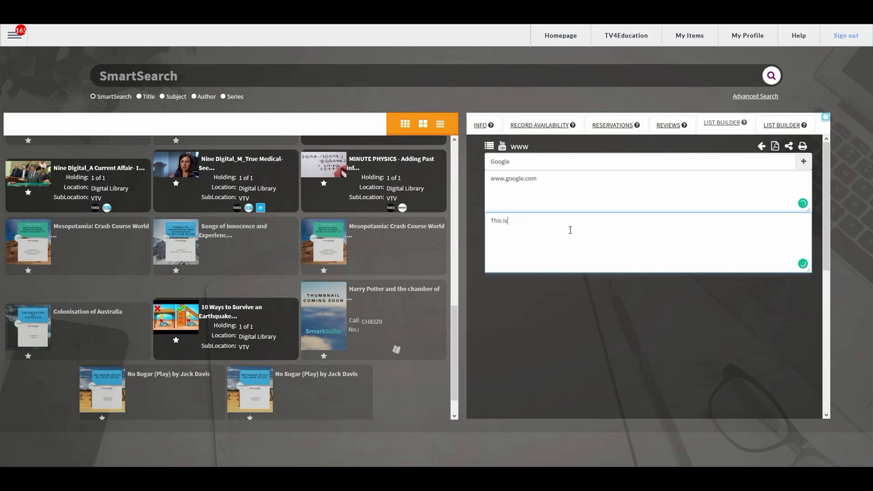
text( google)
click(801, 165)
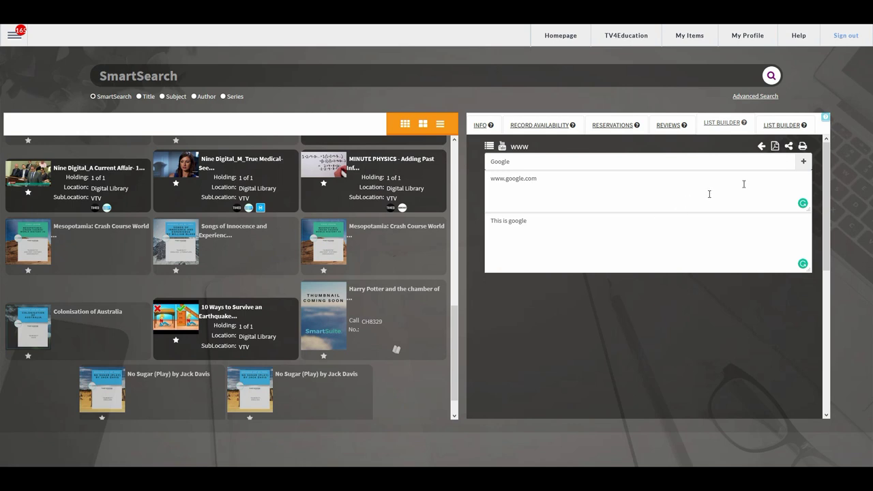
Step: Save the Google website entry to the personal list
click(804, 162)
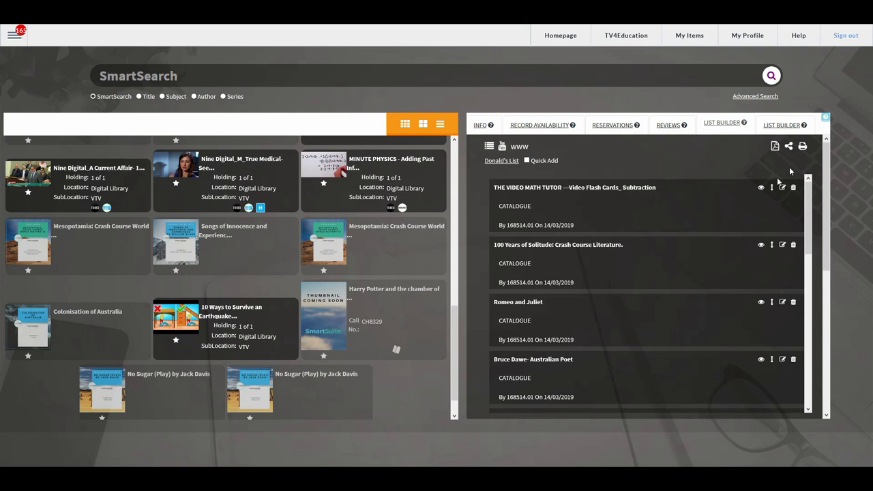
scroll(720, 250, down, 3)
scroll(715, 252, down, 5)
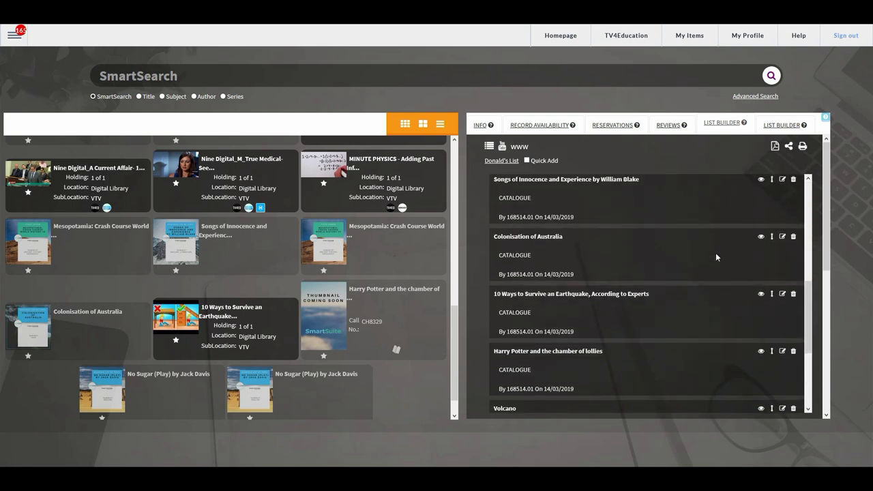
Step: Play, then pause, the Video Flash Cards: Subtraction video
scroll(602, 373, down, 1)
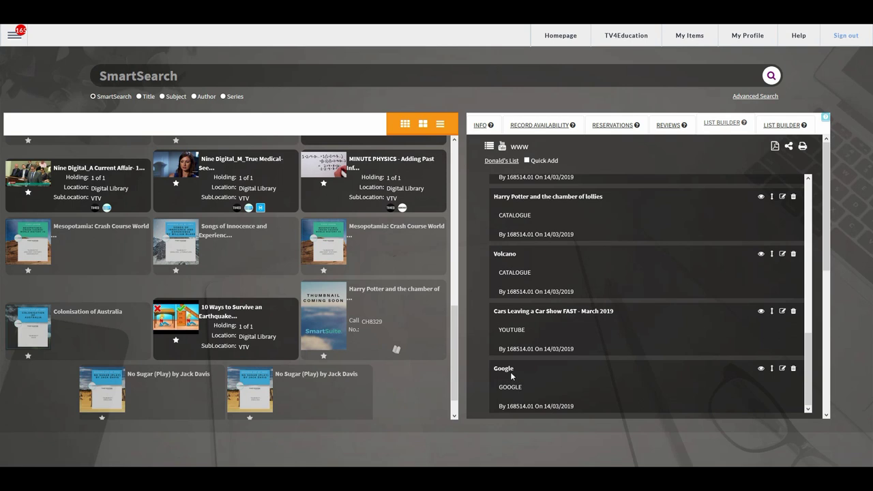
scroll(662, 318, up, 5)
scroll(725, 260, up, 3)
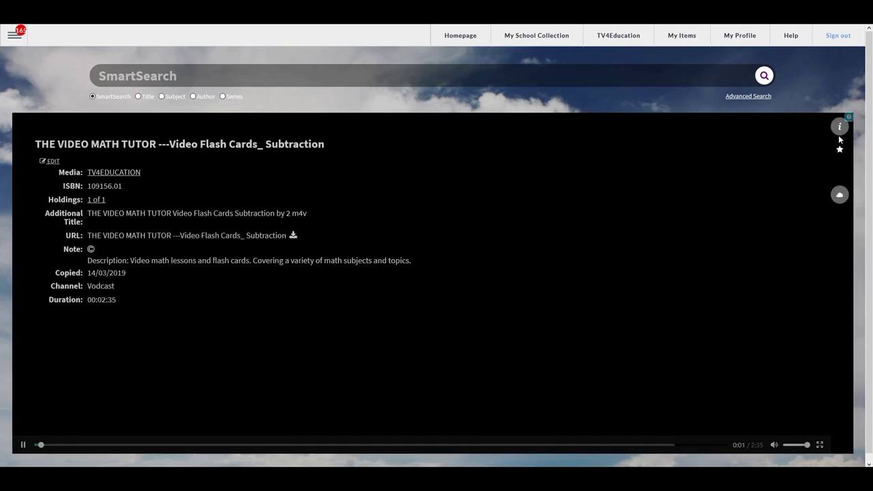
click(838, 133)
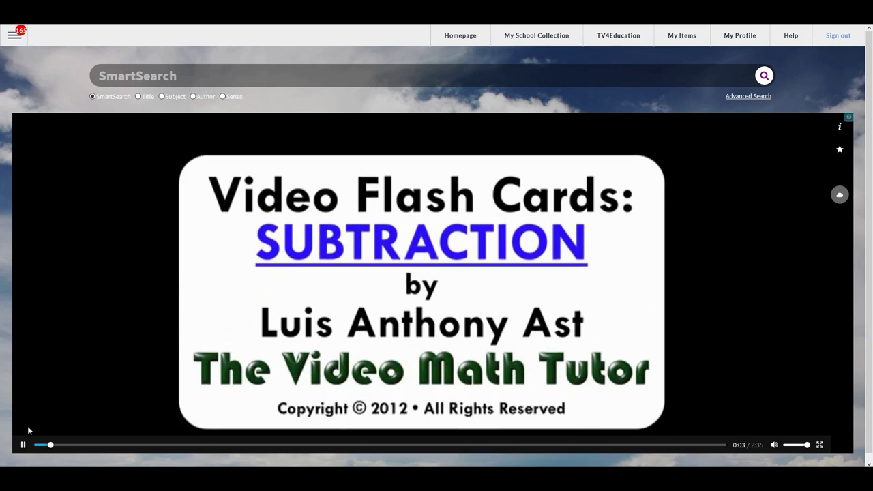
click(25, 445)
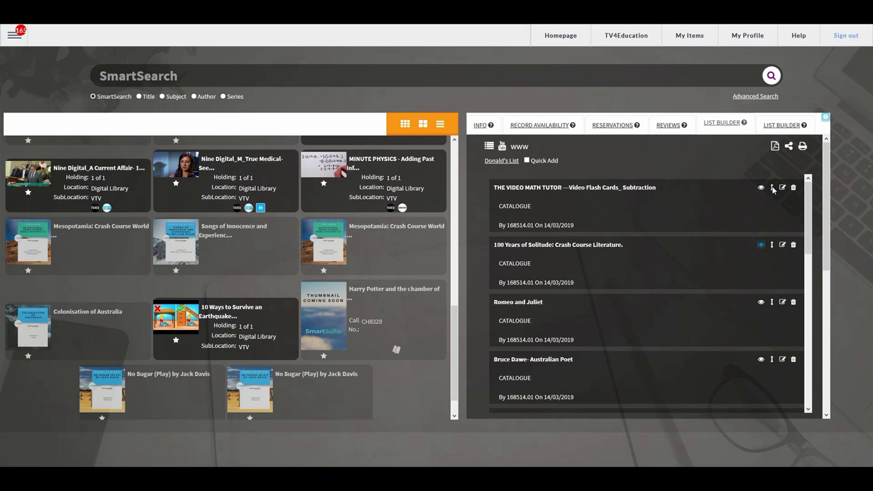
Step: Drag Video Math Tutor to third place and give 100 Years of Solitude the description 'This record is for yo8 and above'
drag(772, 190, 772, 256)
drag(772, 302, 766, 238)
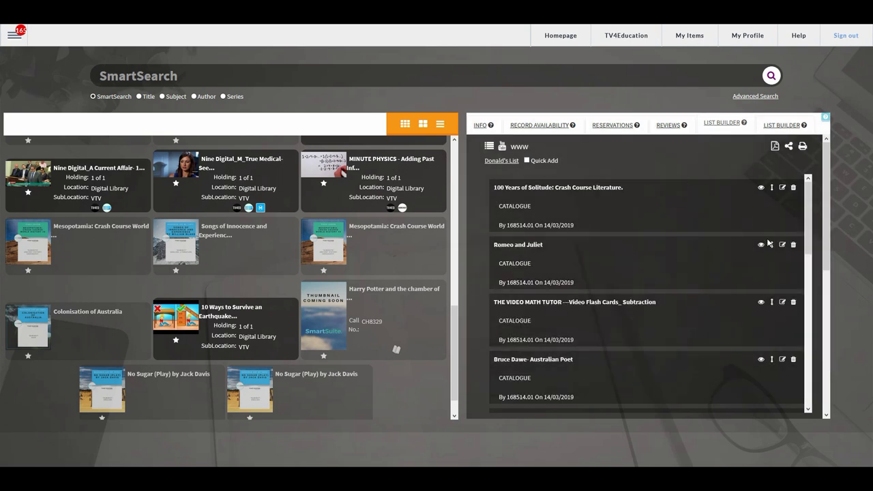
click(782, 187)
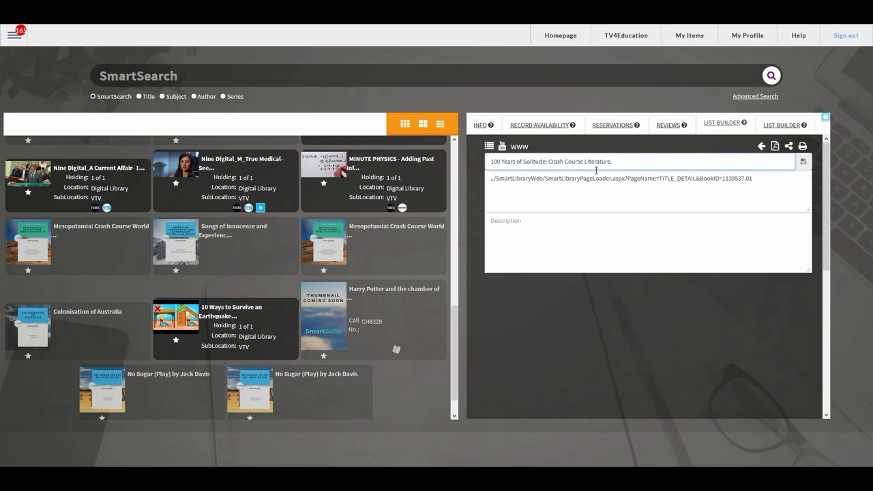
click(554, 227)
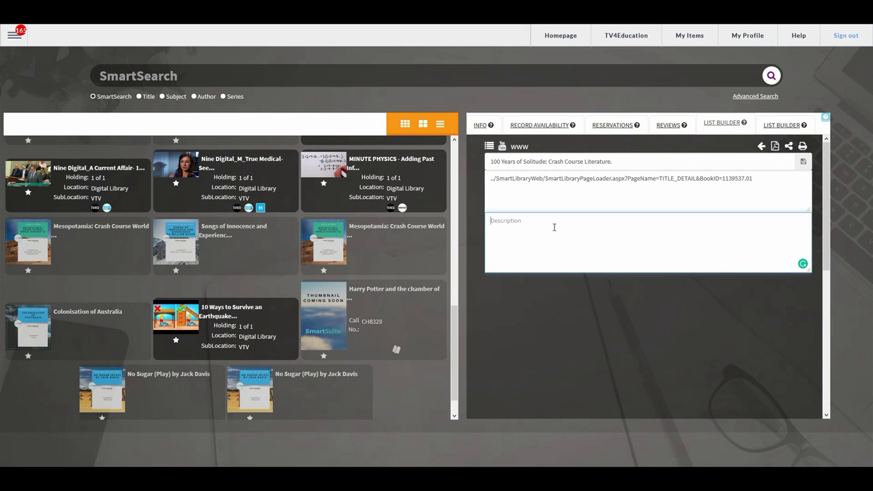
text(This)
text( record is for)
text( yo)
text(8)
text( and above)
click(801, 164)
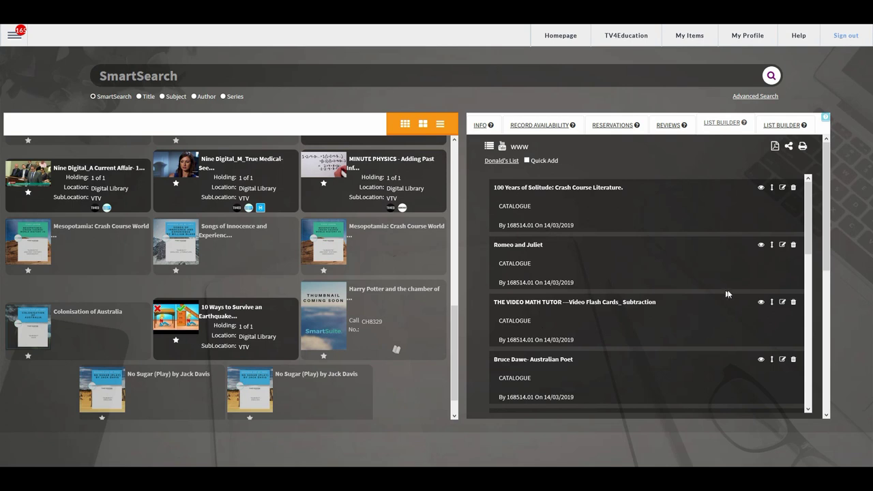
Step: Delete 100 Years of Solitude, then Romeo and Juliet, with their trash icons
click(793, 187)
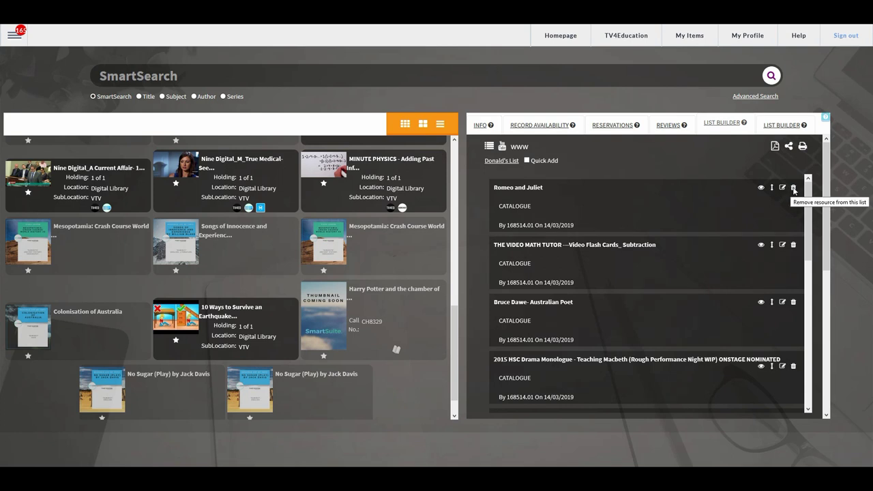
click(793, 188)
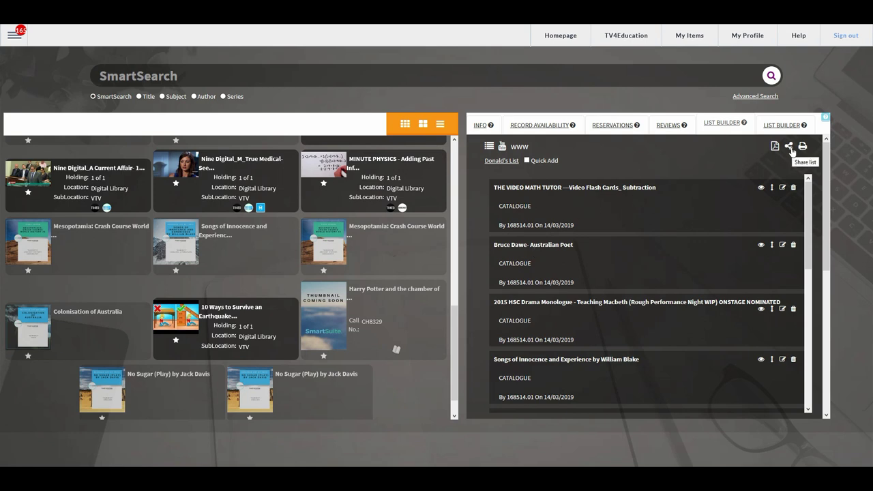
Step: Open the list's sharing options and keep the type as Static List
click(789, 148)
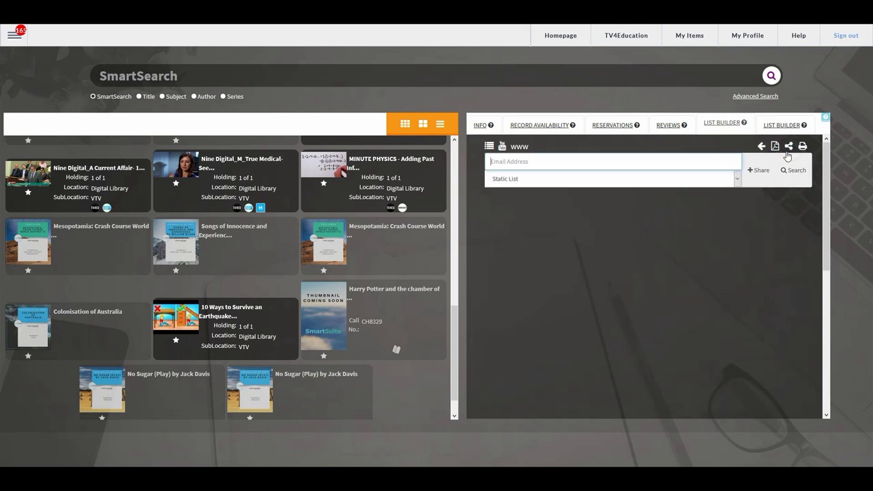
click(553, 180)
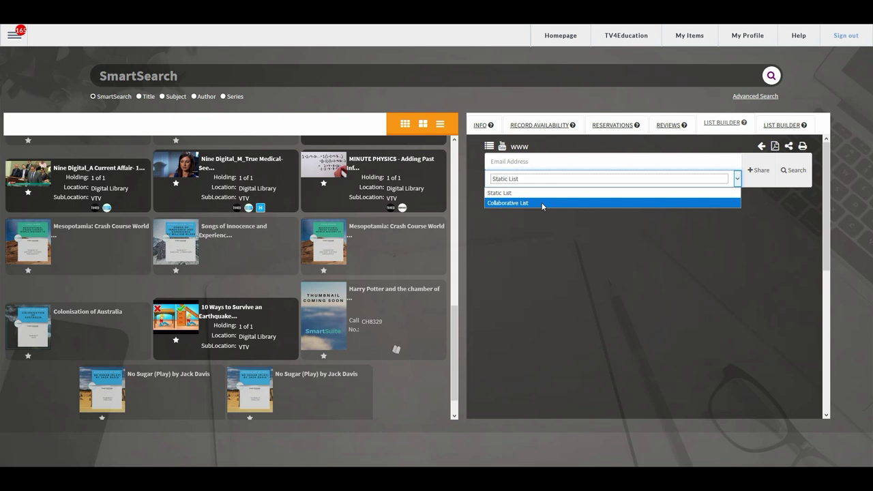
click(529, 192)
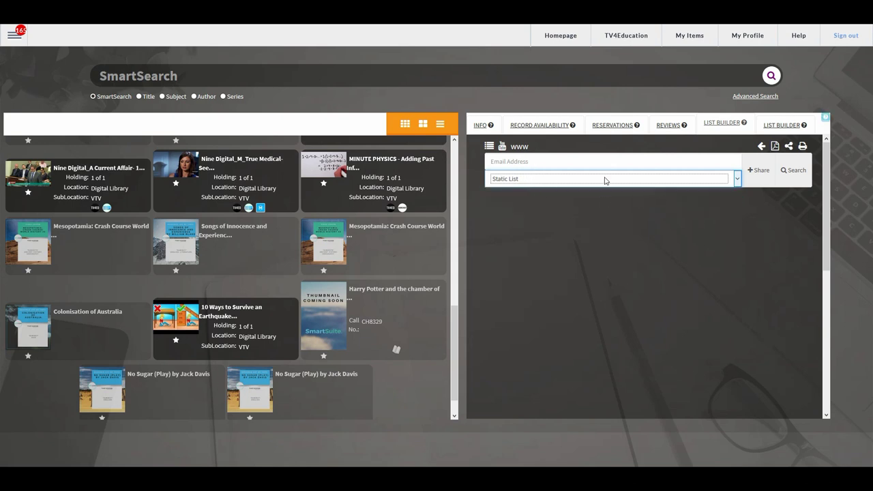
Step: Search patrons by the student's name and add the Year 9 student as a recipient
click(554, 160)
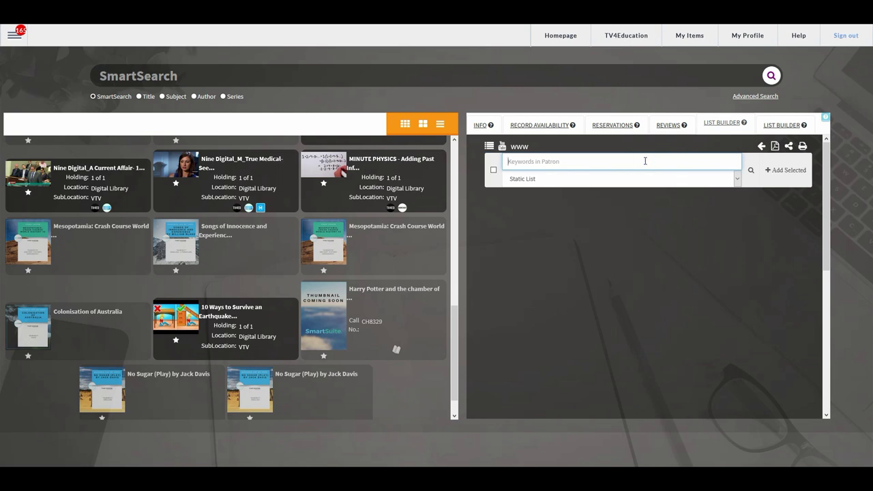
text(ishan)
click(751, 169)
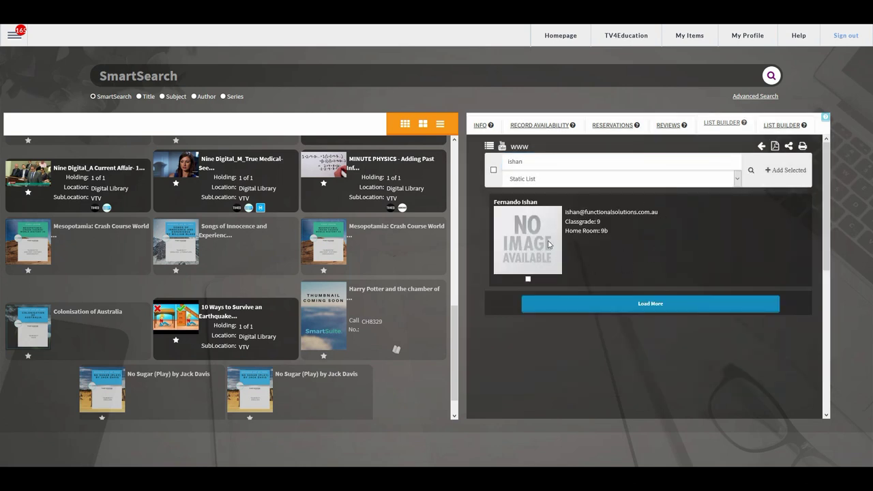
click(528, 280)
click(780, 171)
Step: Switch the share type to Collaborative List and replace the search with a new patron name
click(570, 179)
click(549, 202)
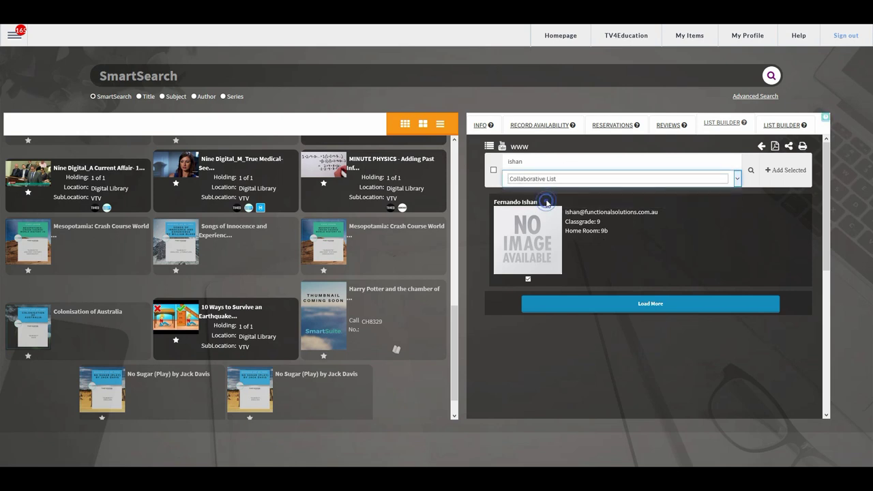
click(543, 161)
double_click(543, 161)
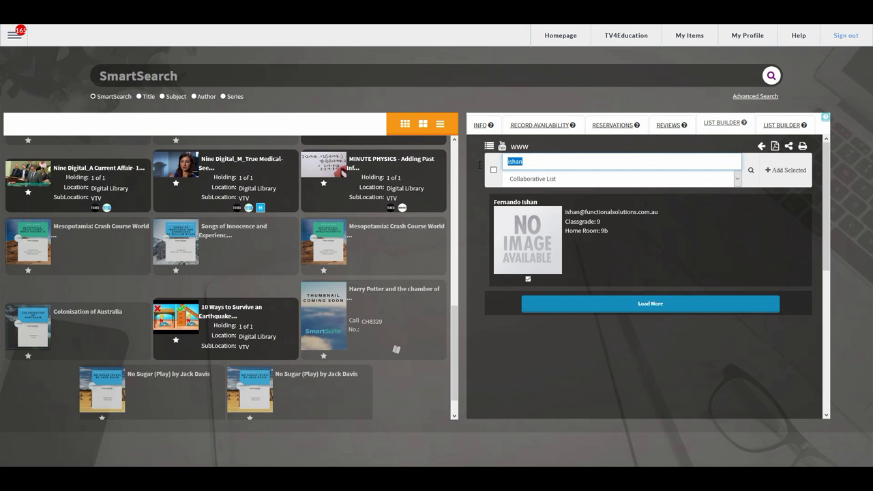
text(Rob)
Step: Search patrons, tick the staff administrator and add them as a collaborator
click(749, 169)
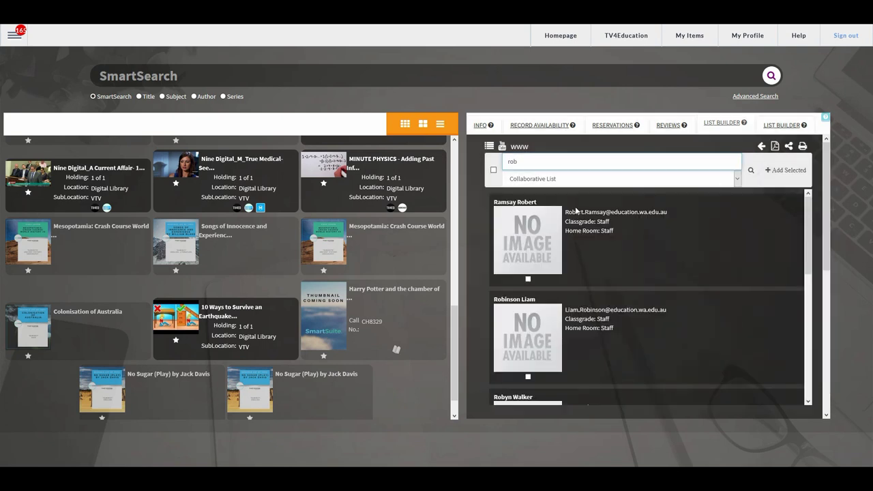
scroll(576, 210, down, 3)
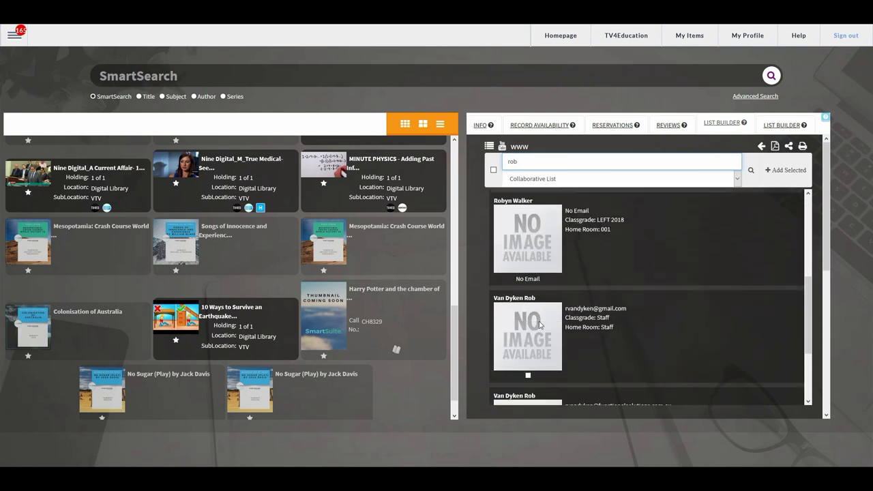
scroll(535, 341, down, 2)
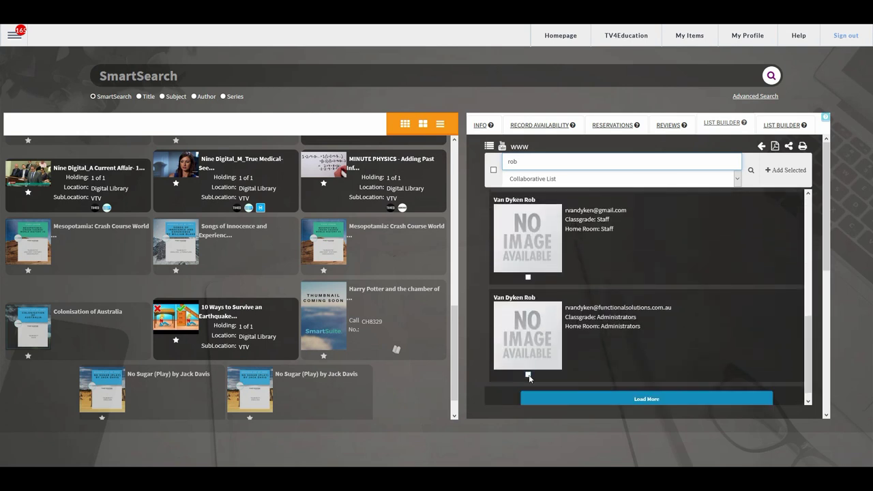
click(529, 375)
scroll(614, 327, up, 1)
click(775, 170)
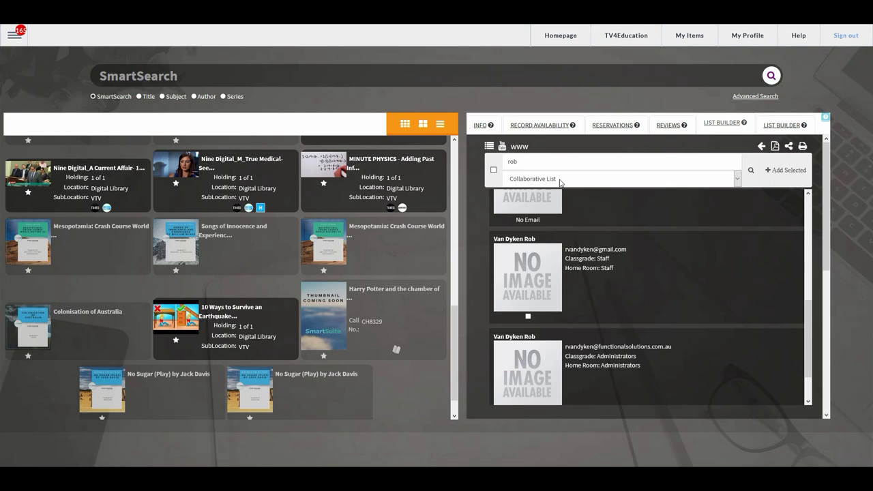
scroll(625, 219, up, 5)
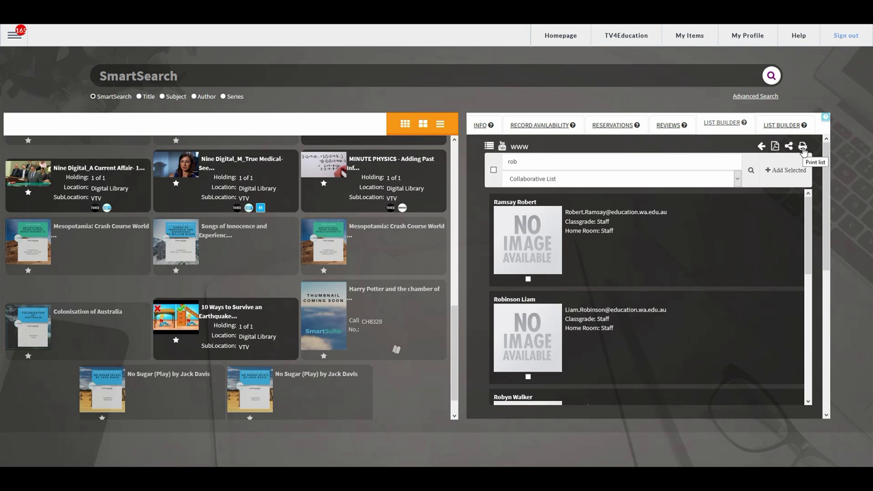
Step: Leave the sharing view and print the whole personal list
click(759, 147)
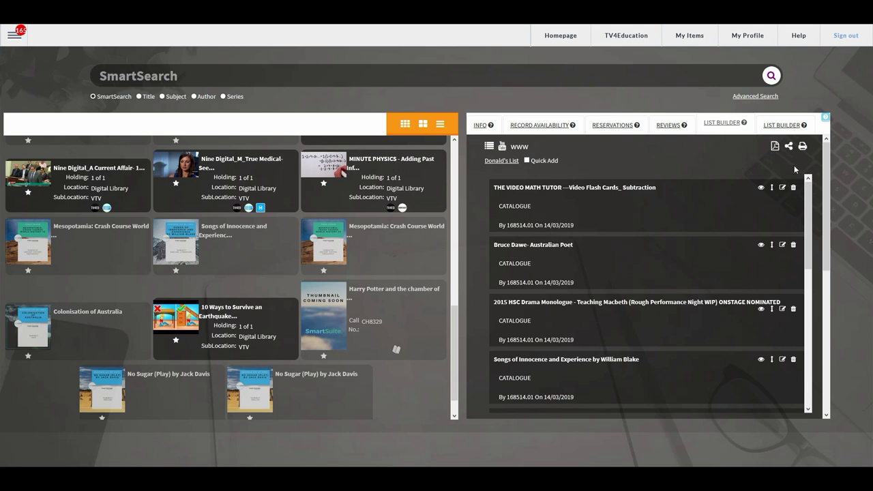
click(802, 147)
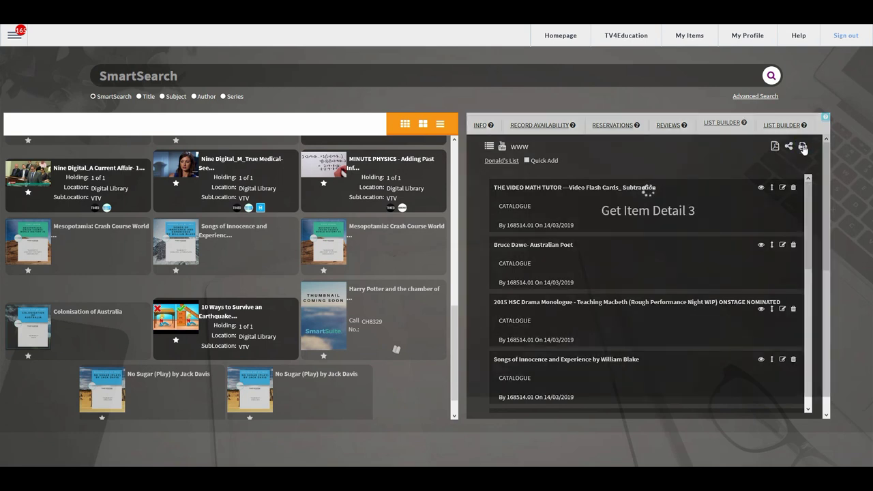